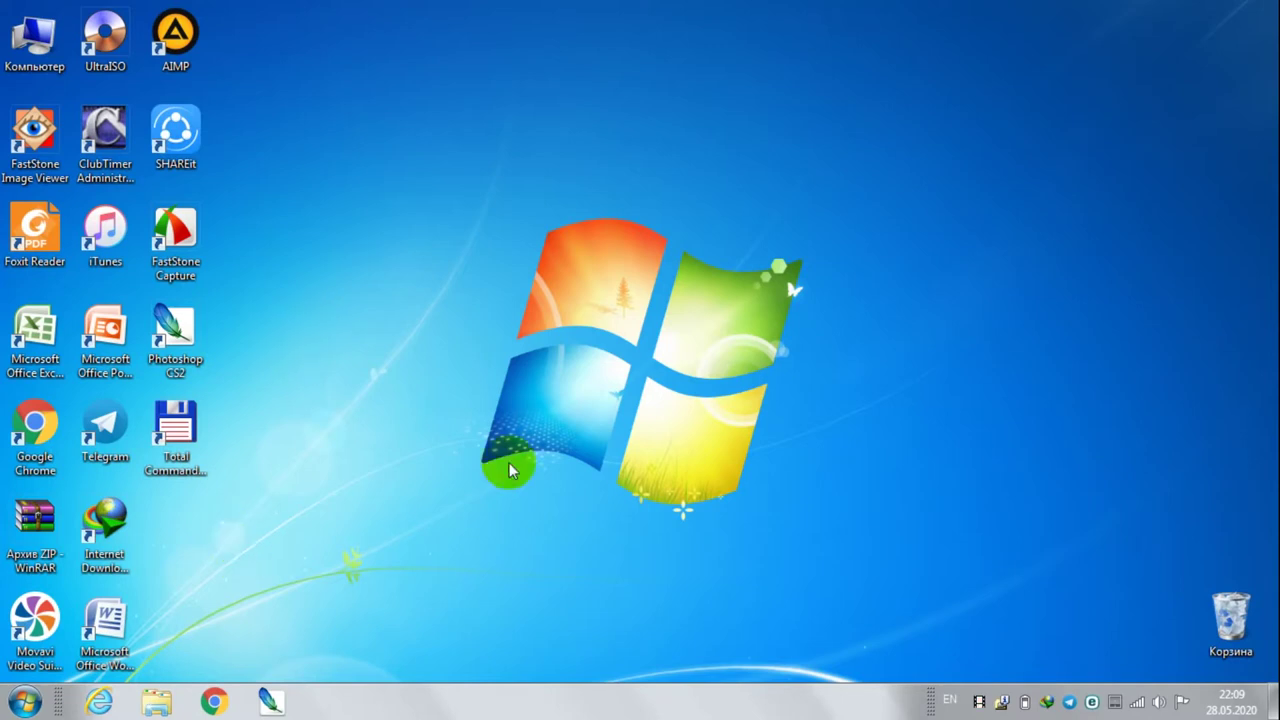
Launch Microsoft Word 2007 from its desktop shortcut to get a blank document.
left_click(115, 633)
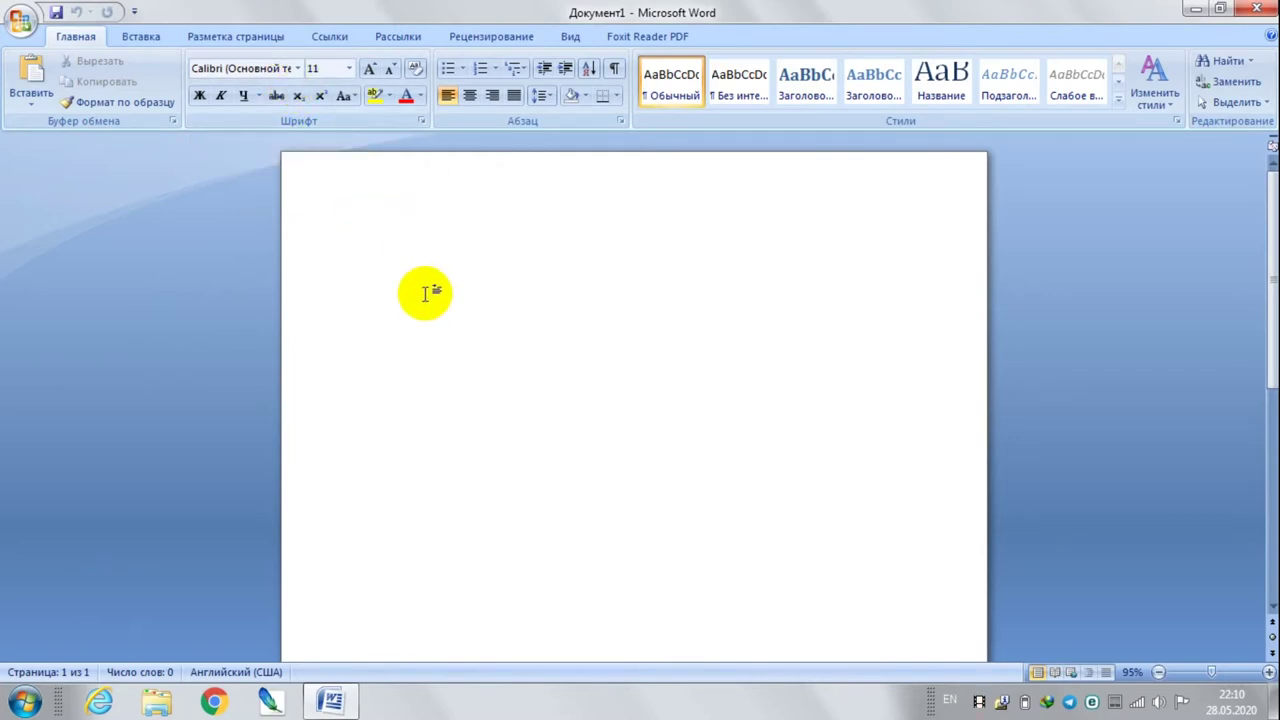
Choose Times New Roman from the Home tab's font list.
left_click(298, 70)
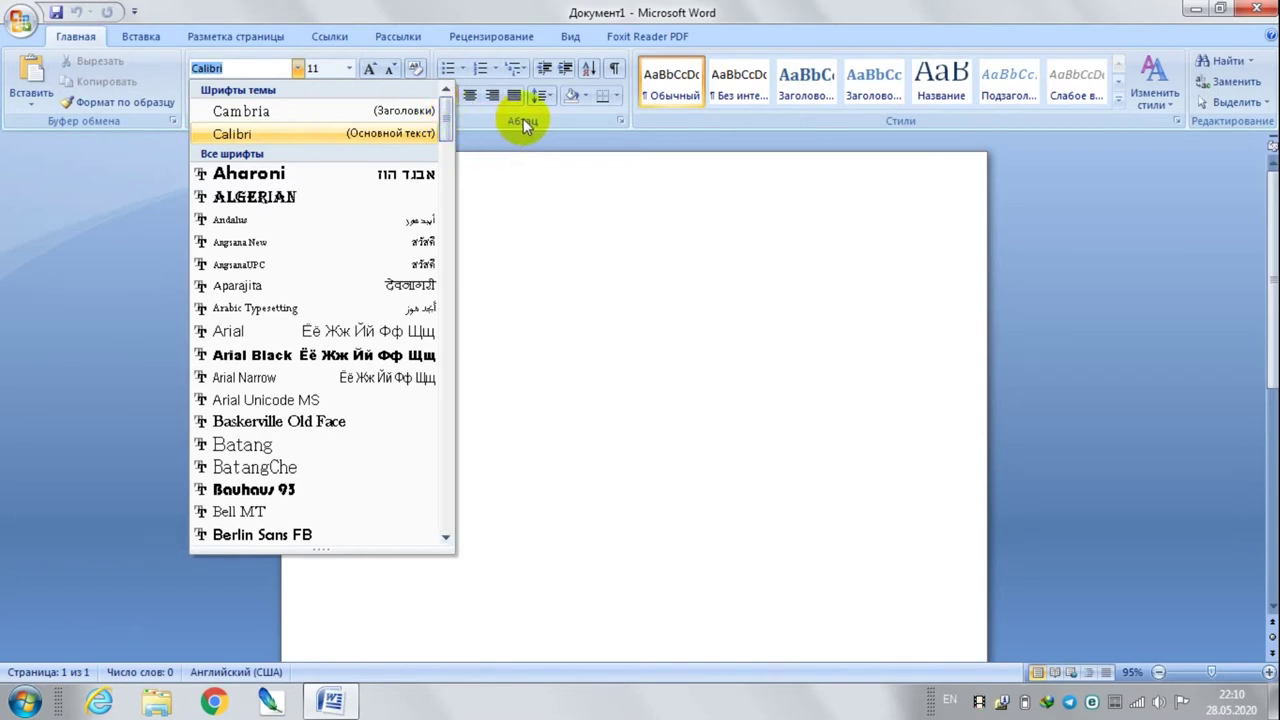
left_click(442, 114)
left_click_drag(442, 114, 472, 476)
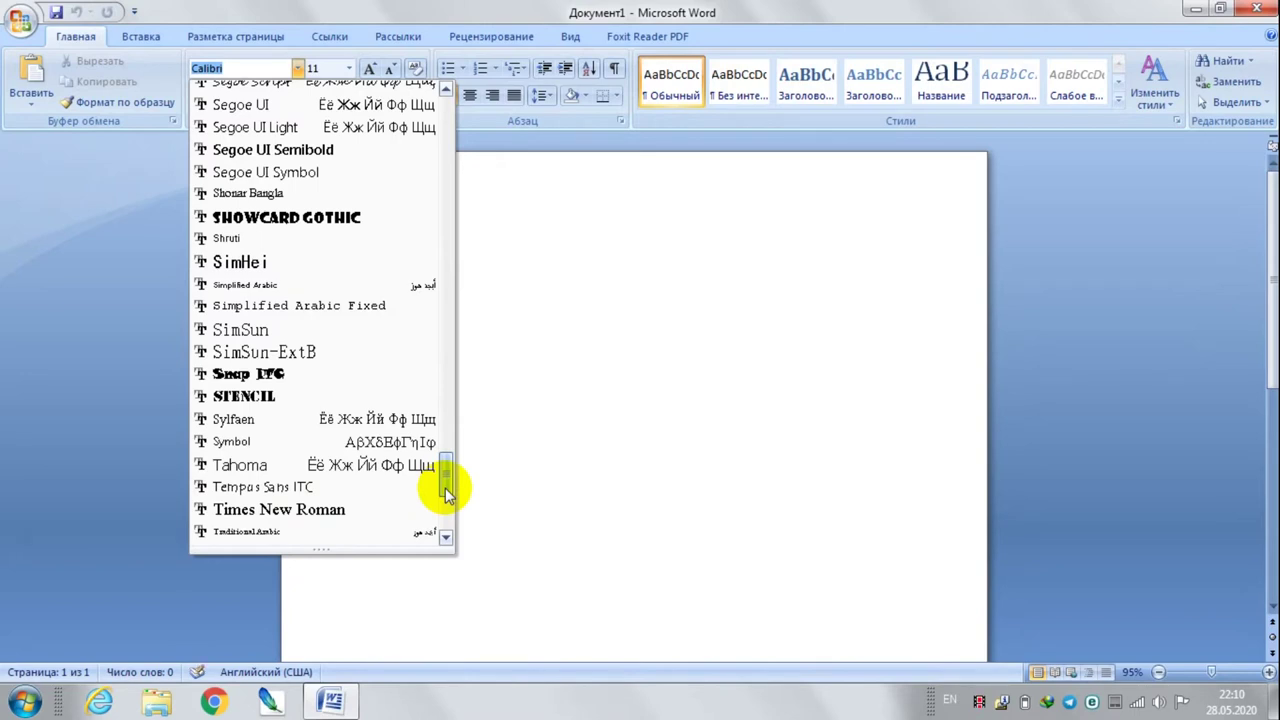
left_click(287, 515)
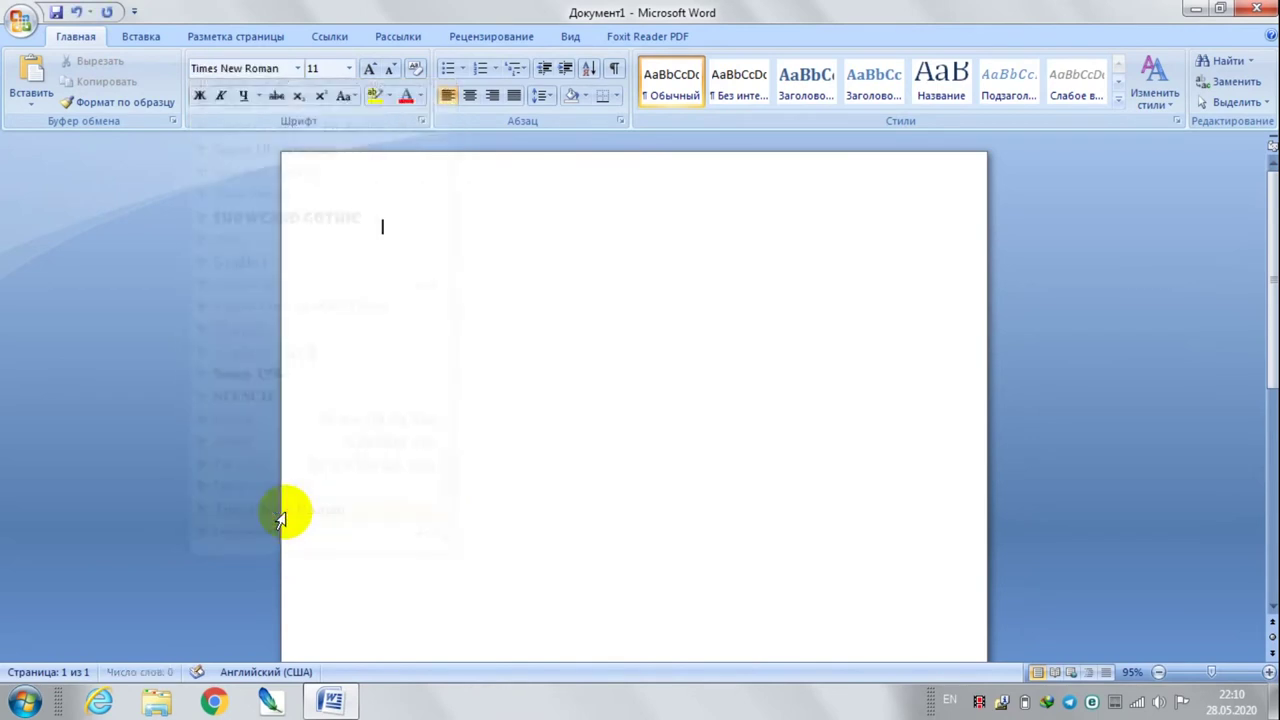
left_click(349, 70)
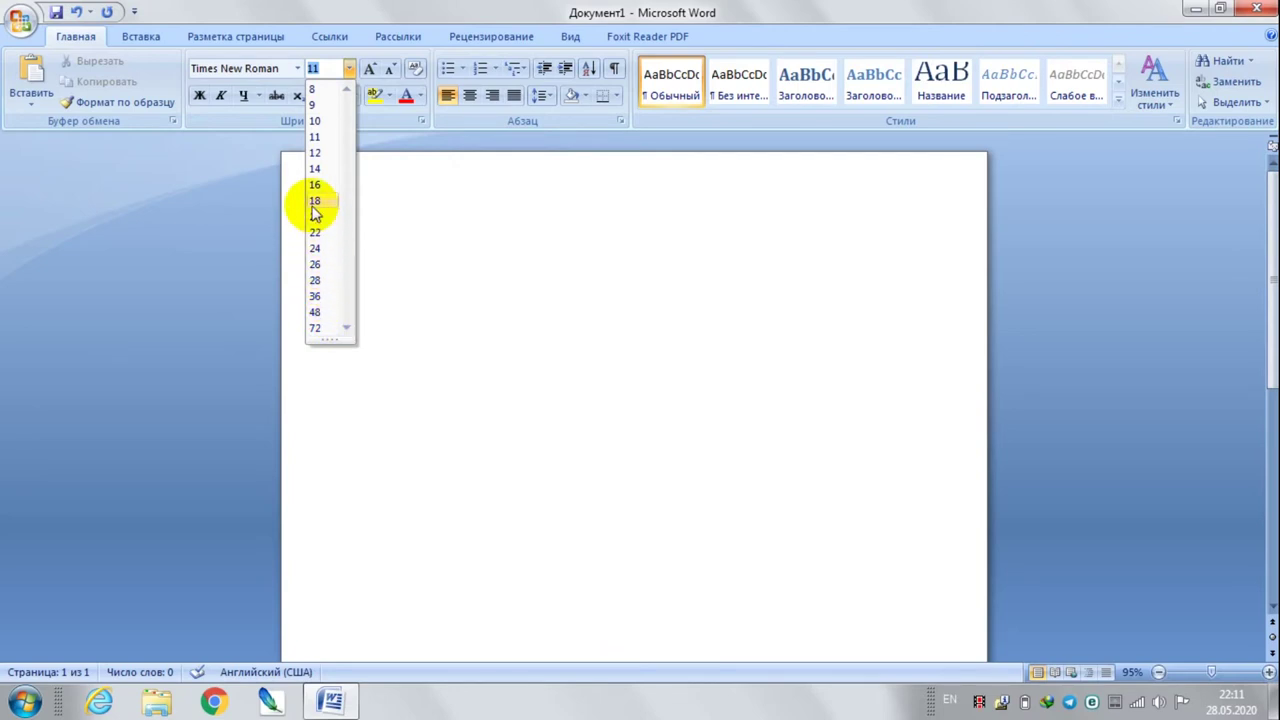
Pick 14 from the font size list.
left_click(323, 170)
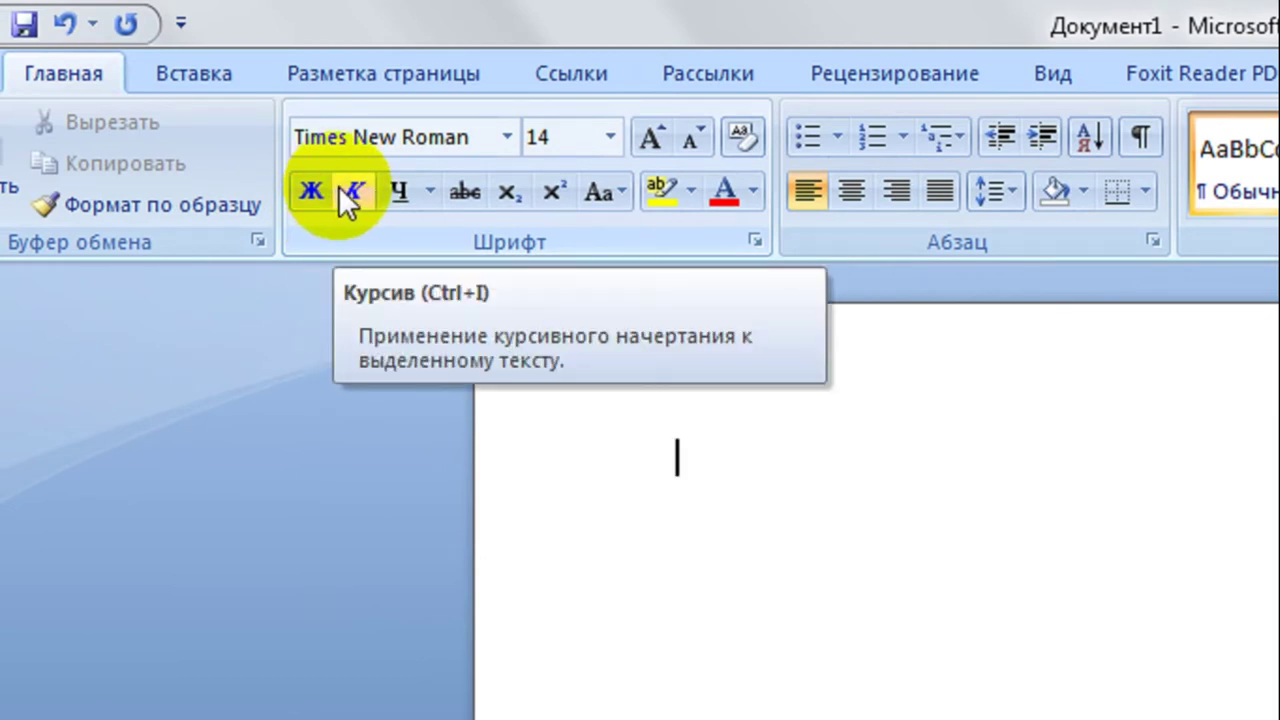
left_click(340, 188)
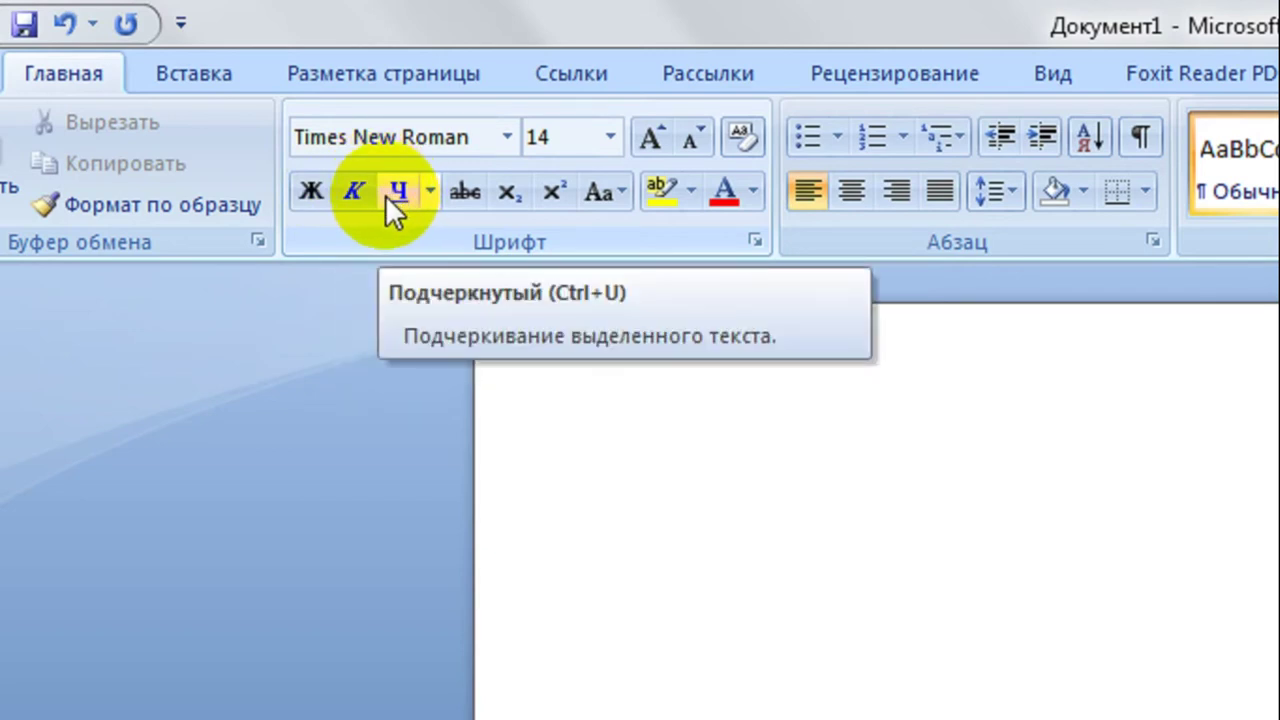
left_click(464, 191)
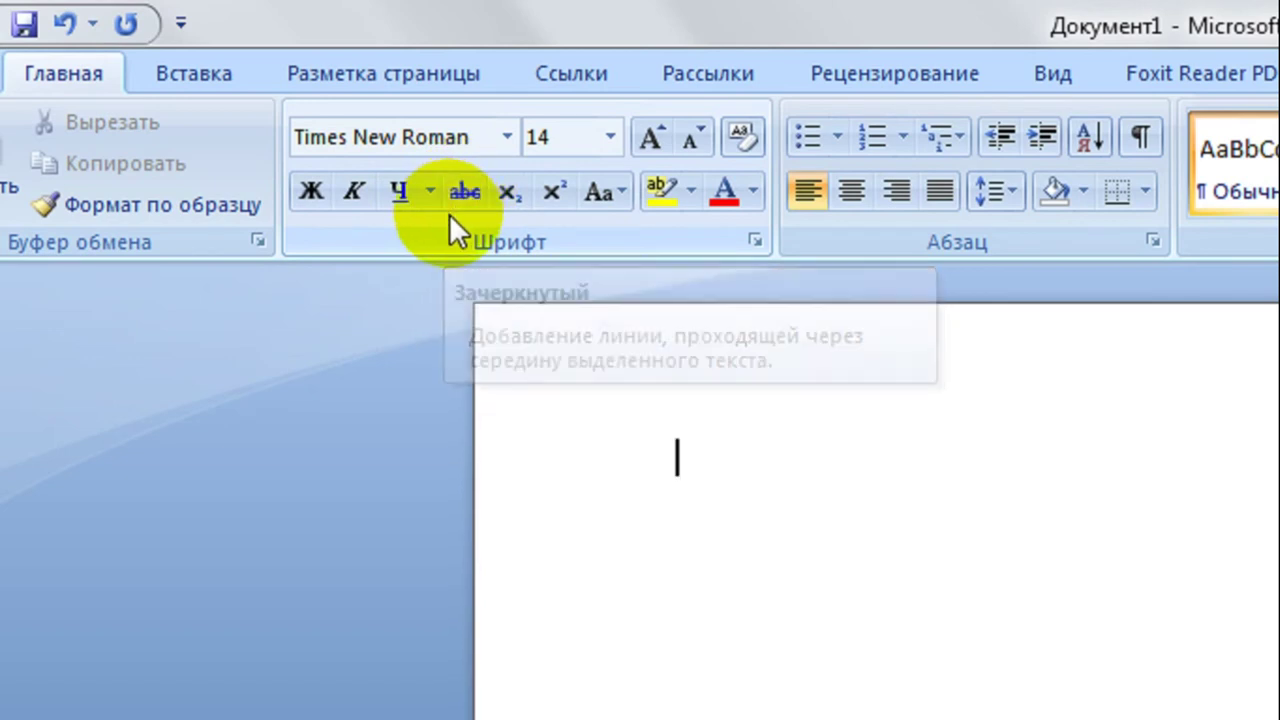
left_click(502, 196)
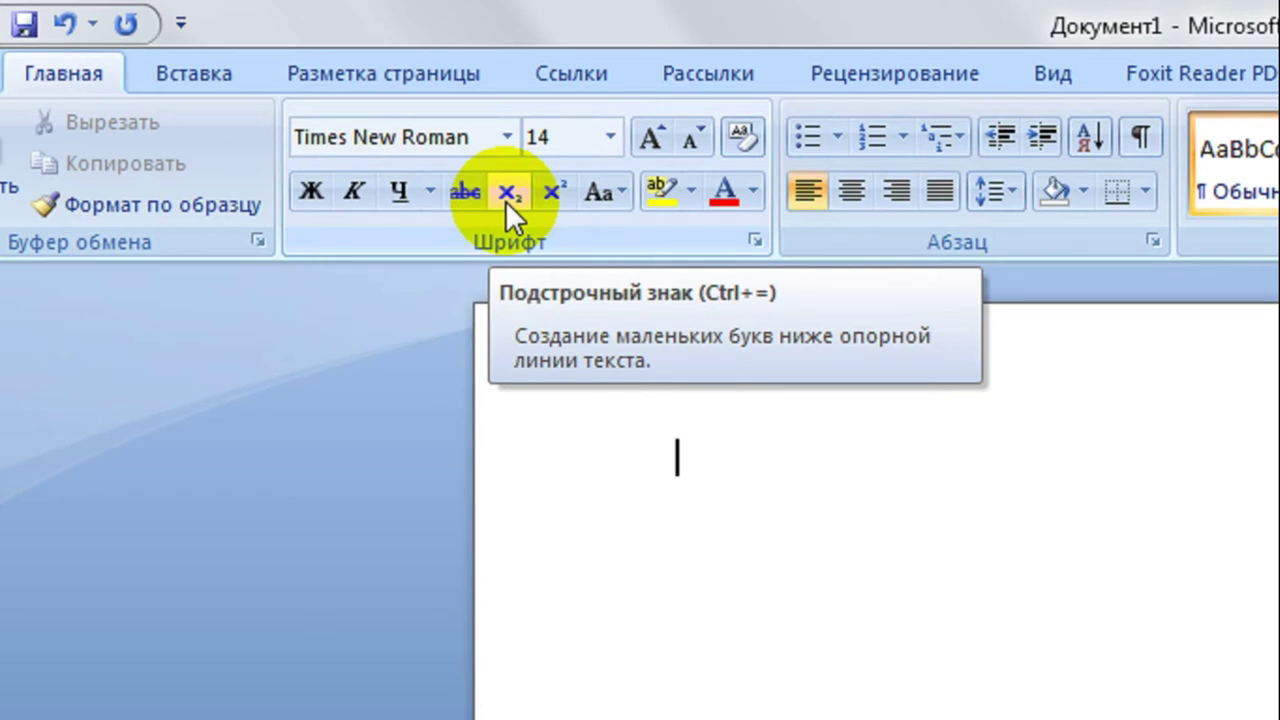
left_click(516, 200)
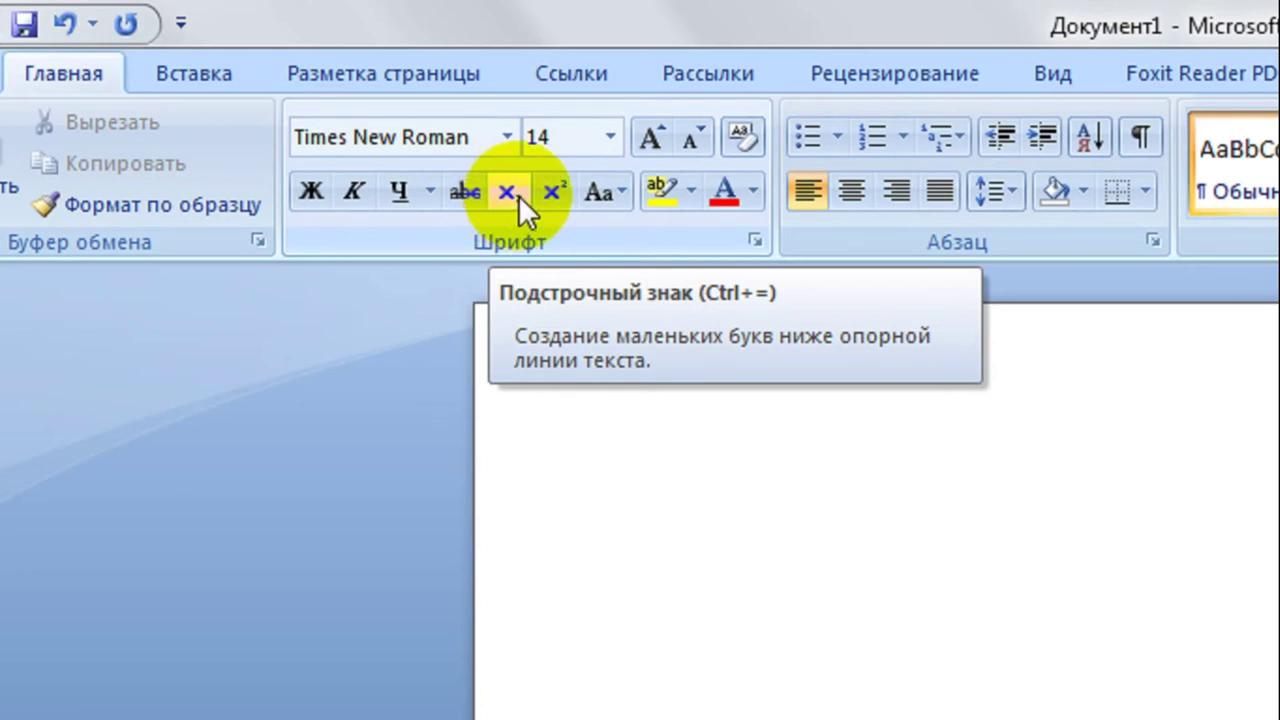
left_click(552, 192)
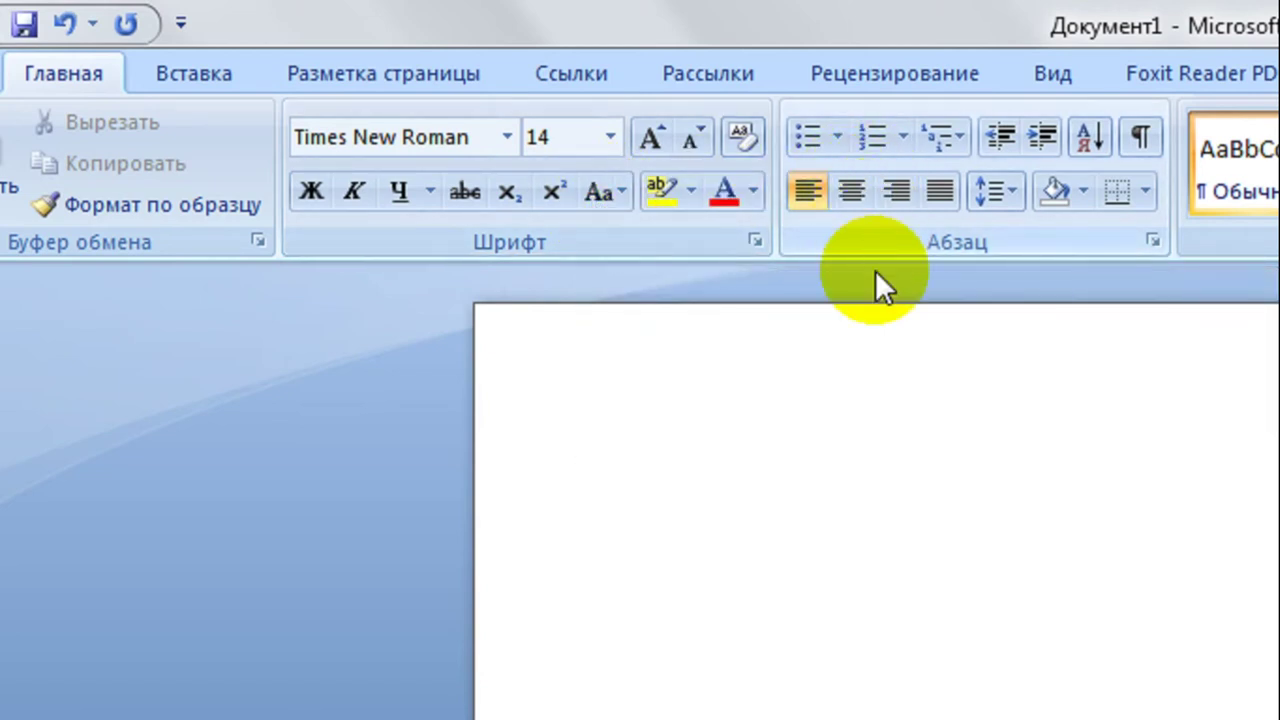
left_click(848, 210)
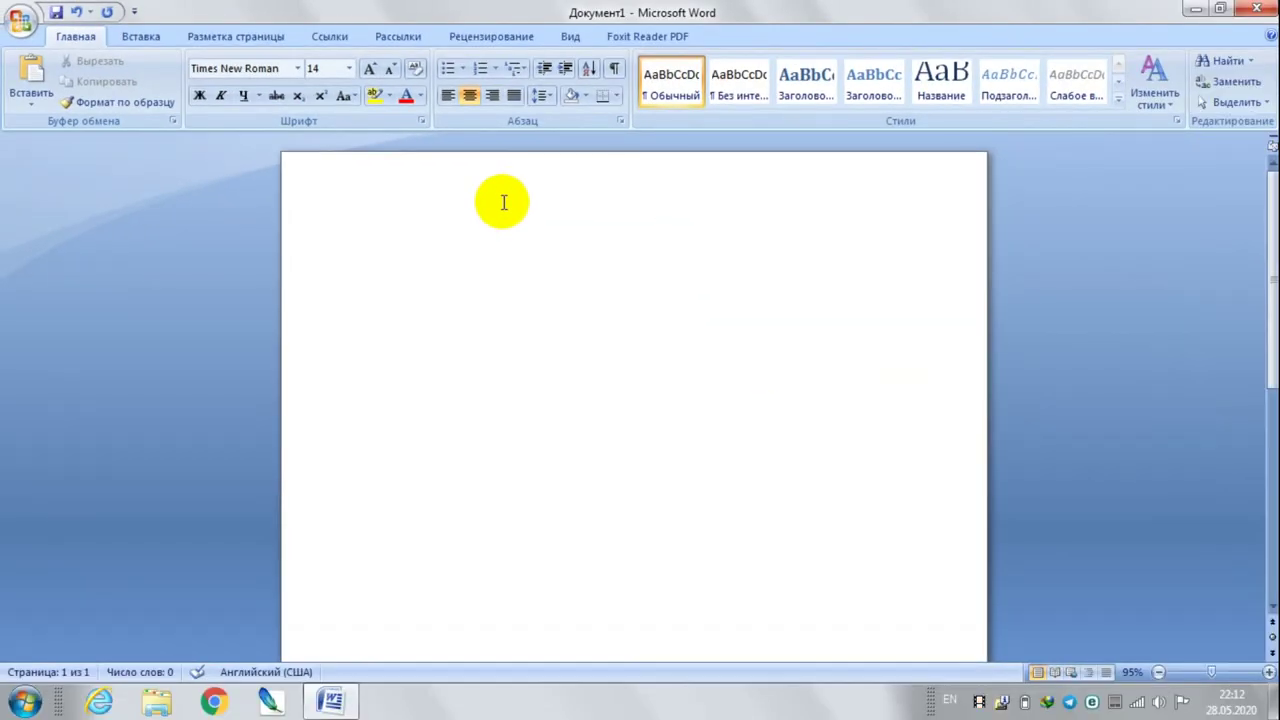
Type the centered heading 'Tarjimai hol' at the top of the page.
type("Tarjimai hol")
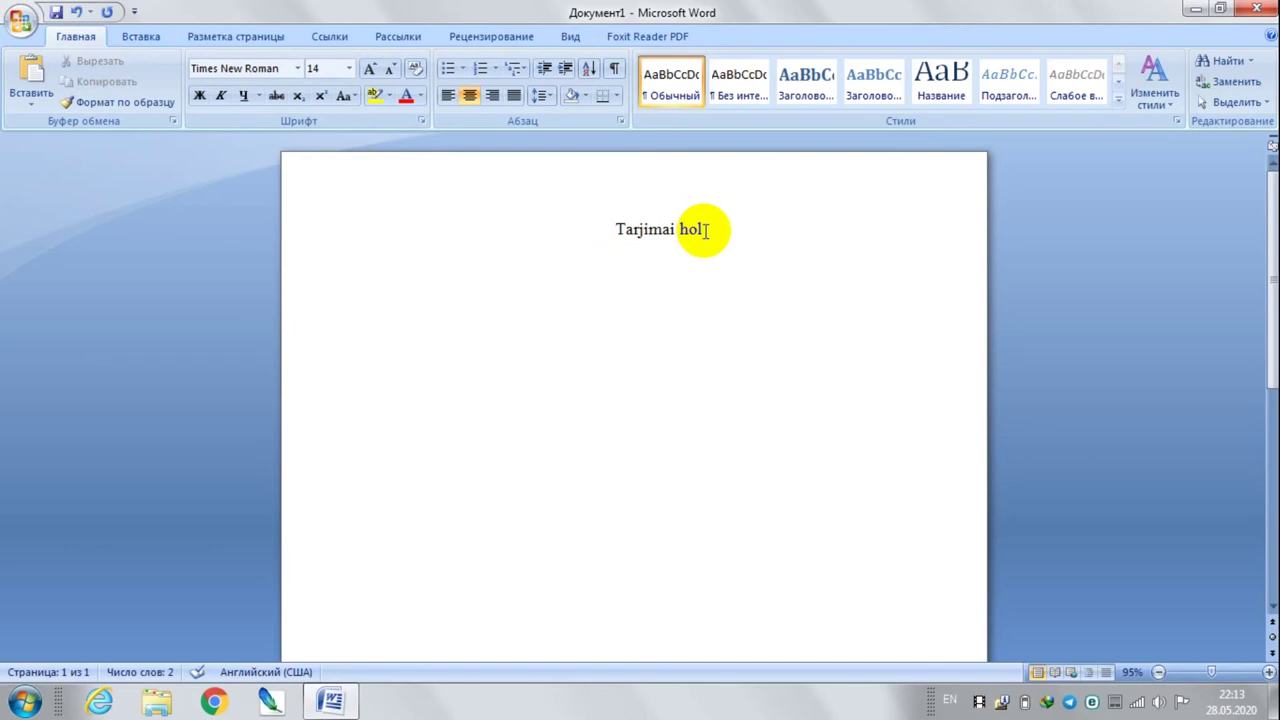
Turn the heading into bold capitals 'TARJIMAI HOL' using Shift+F3 and Bold, then add a line below.
left_click_drag(705, 229, 615, 229)
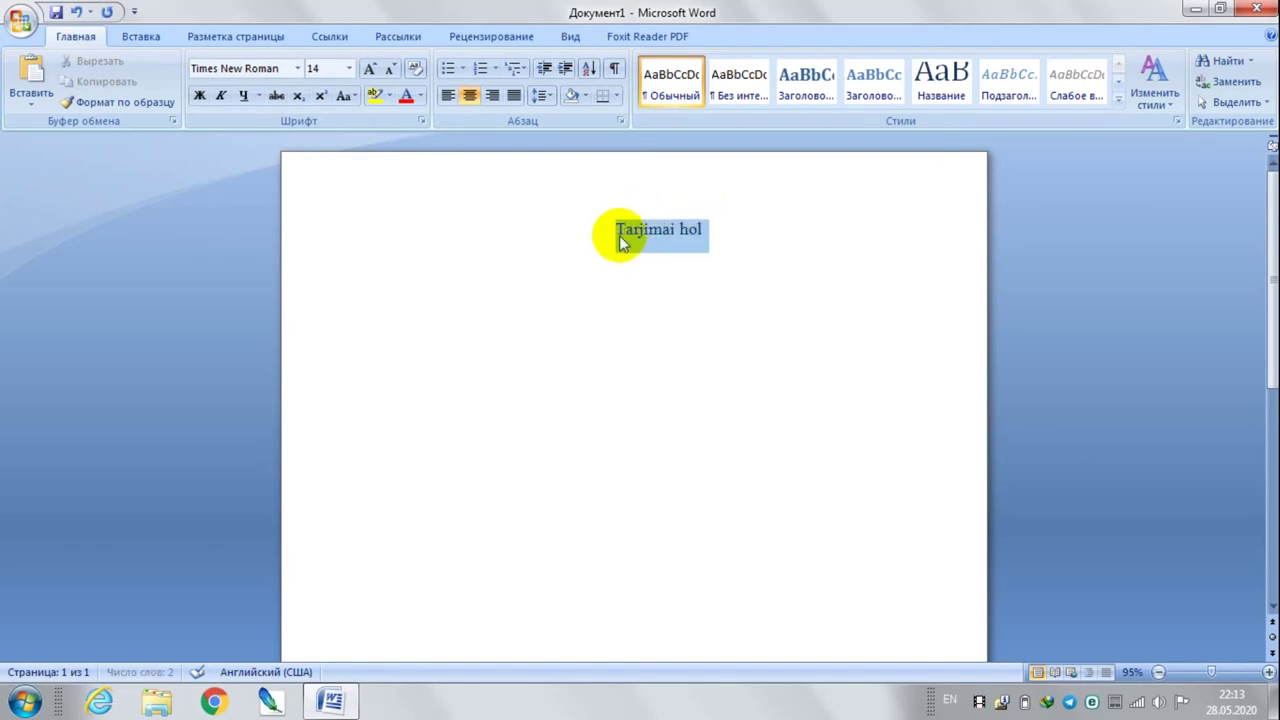
key("shift+F3")
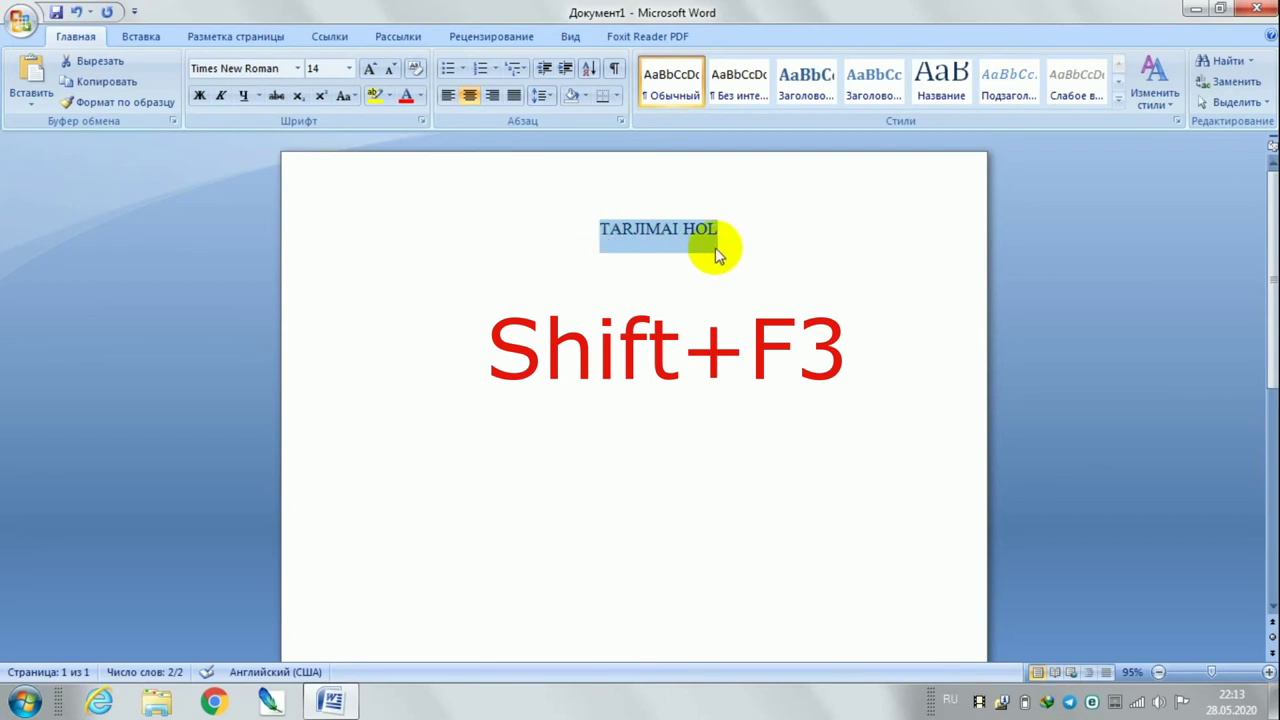
left_click(205, 101)
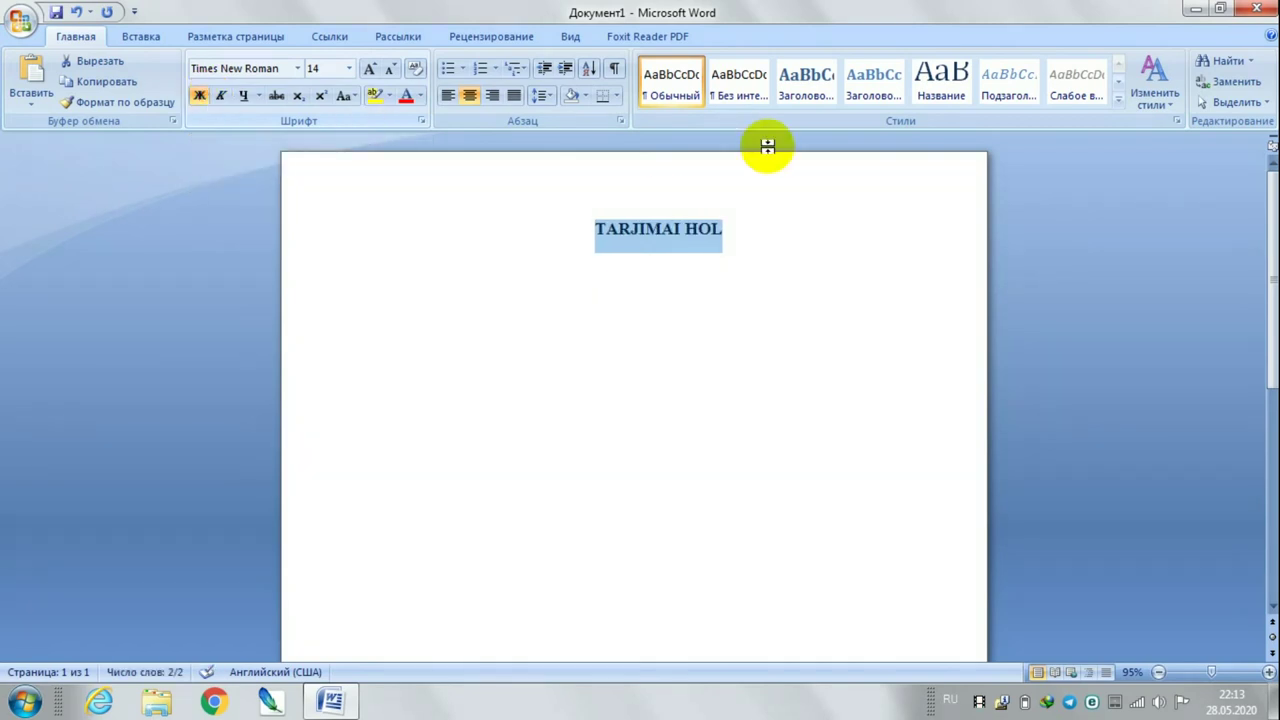
left_click(738, 226)
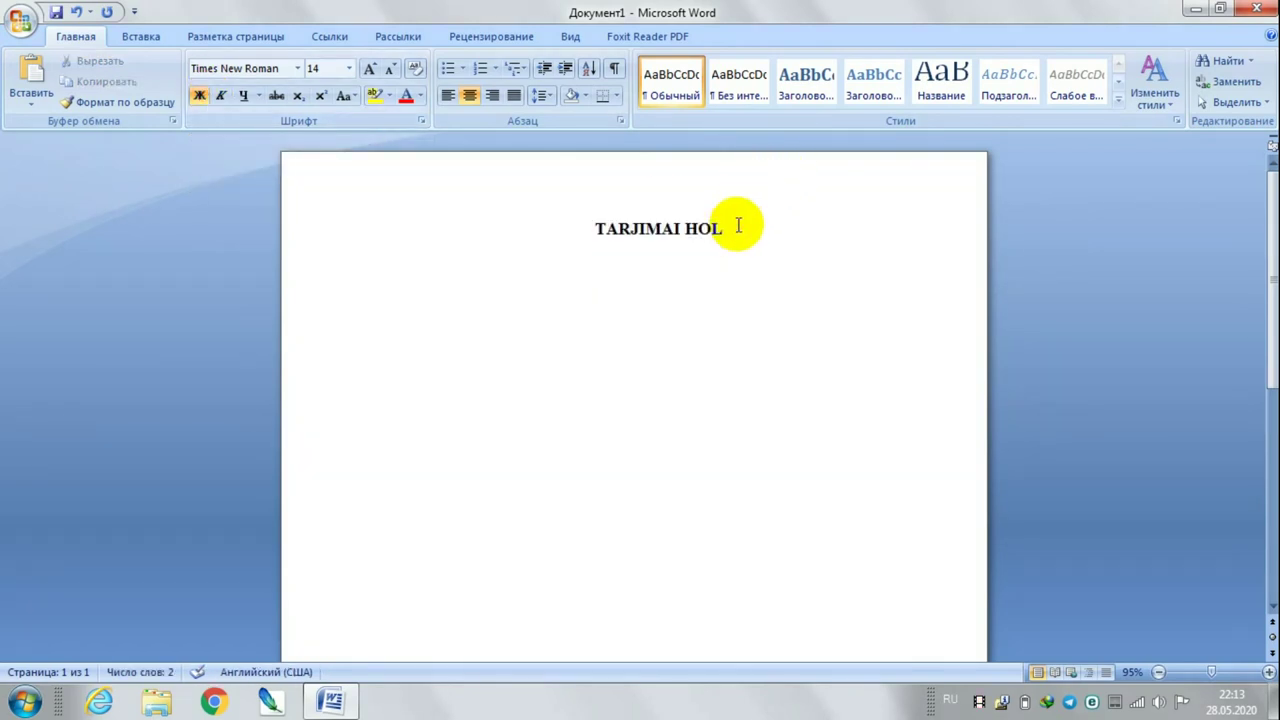
key("Return")
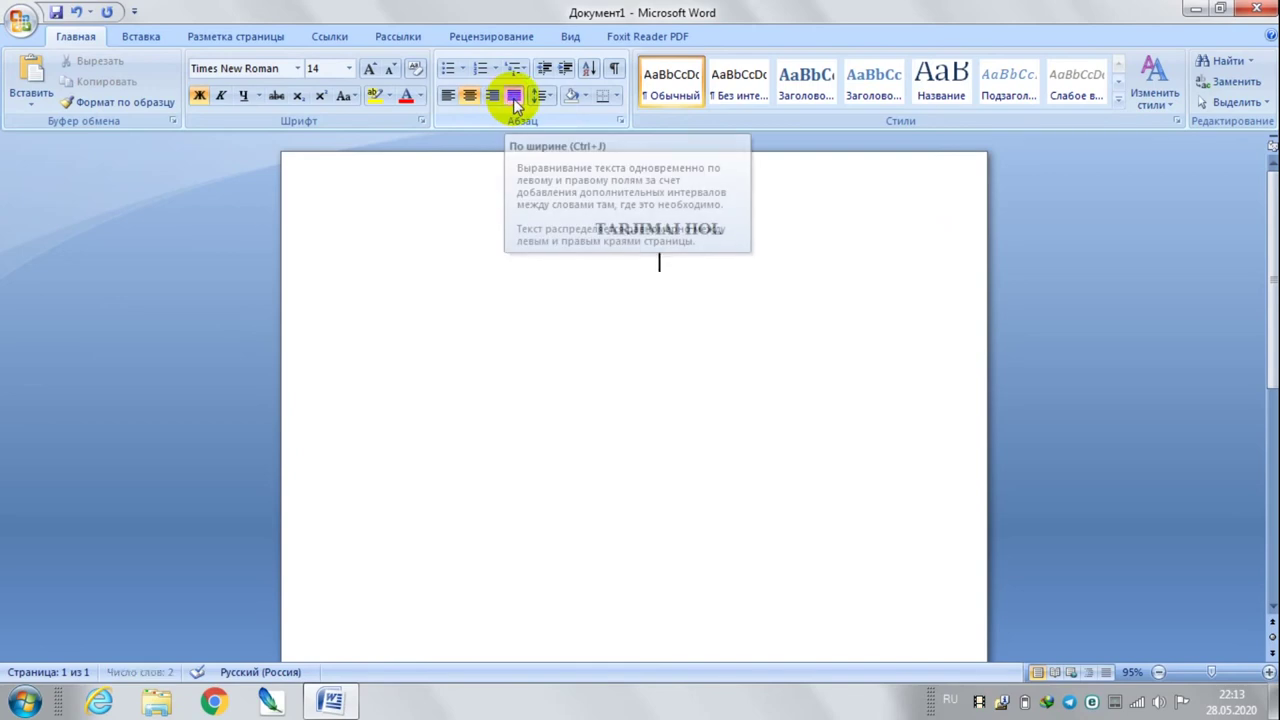
Justify the new paragraph, indent it with a tab, and switch the keyboard to English.
left_click(513, 97)
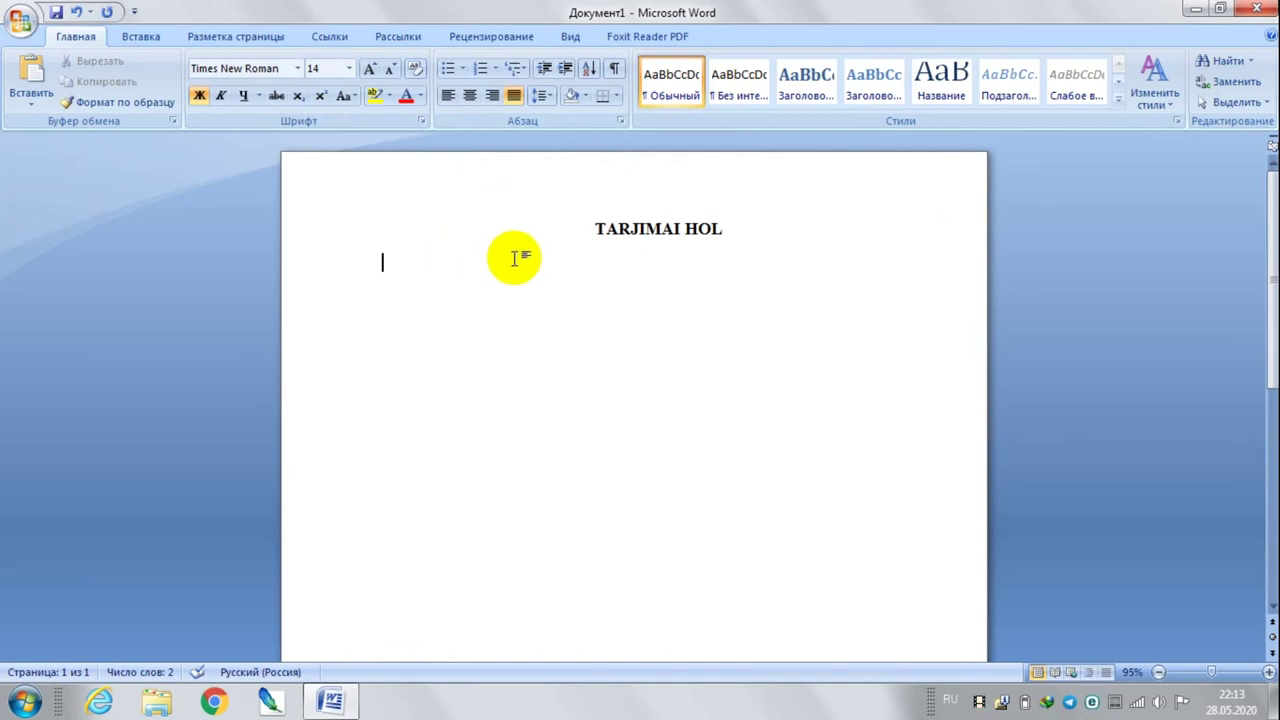
key("Tab")
type("Шы")
key("BackSpace")
key("BackSpace")
key("alt+shift")
Type the sentence giving the writer's name and age 23, correcting the typos.
type("Mening ")
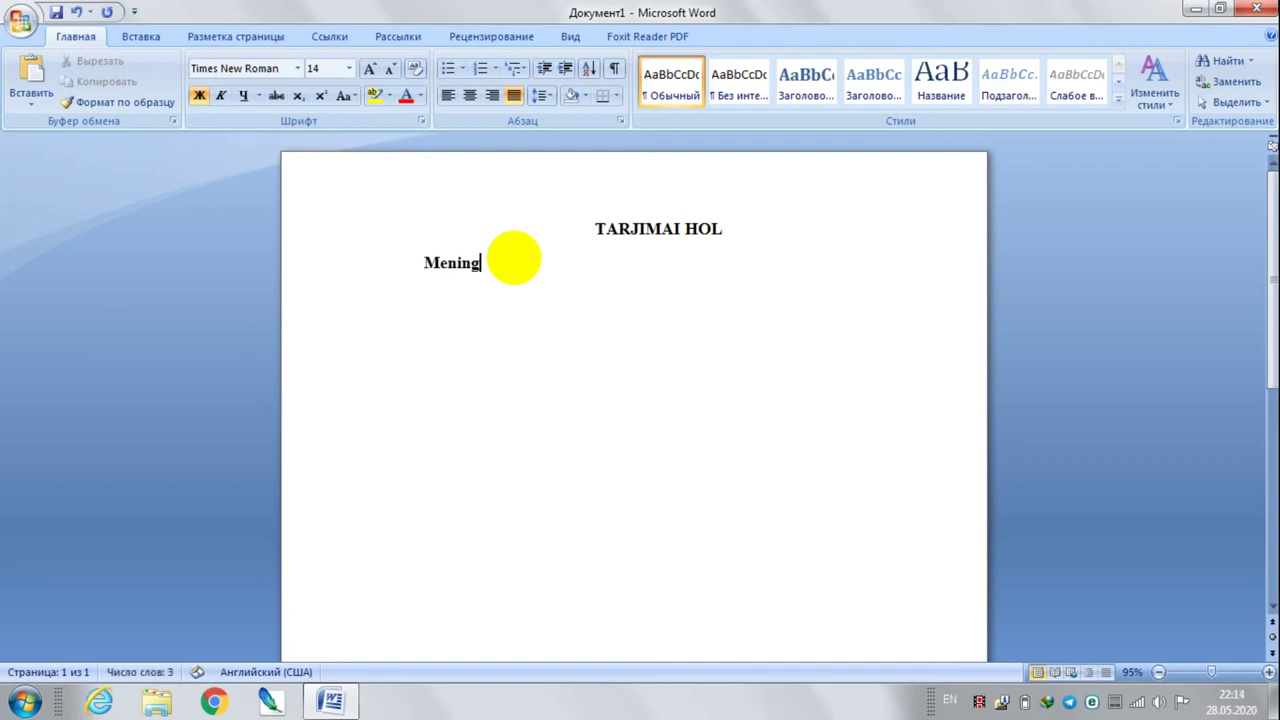
type("ismin")
type(" Temurv")
key("BackSpace")
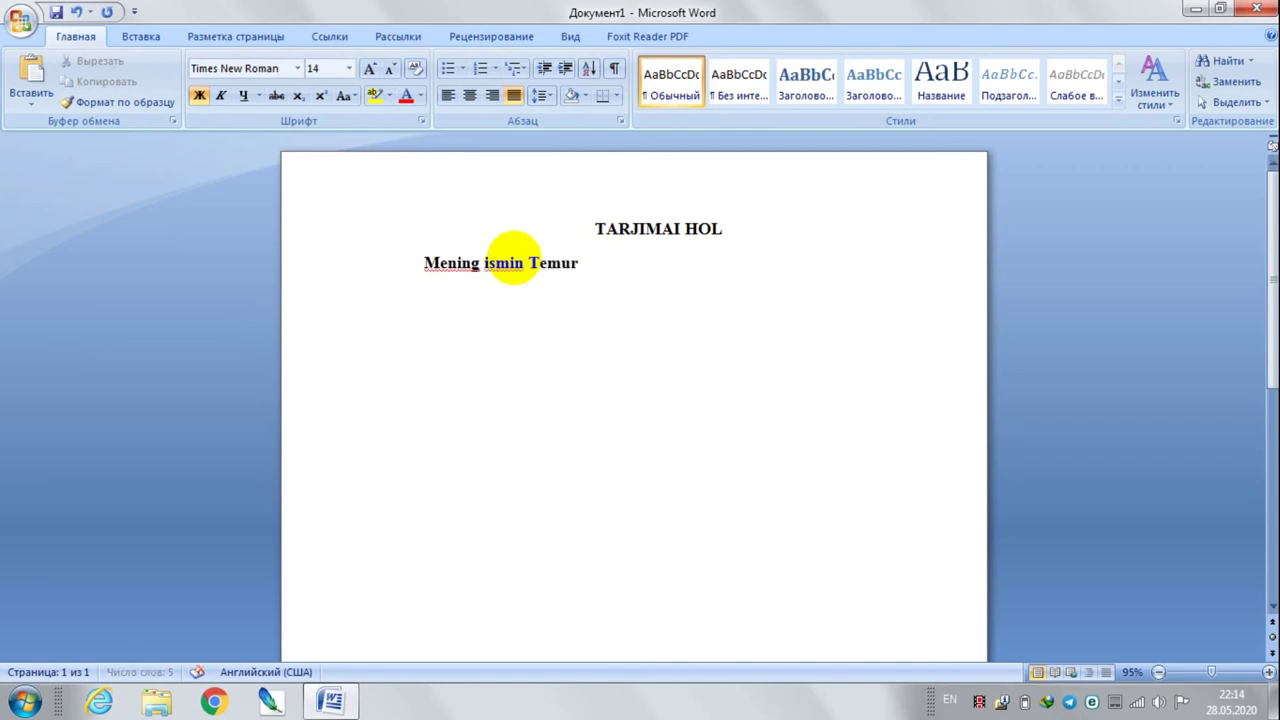
type("bek")
type(" y")
type("oshim ")
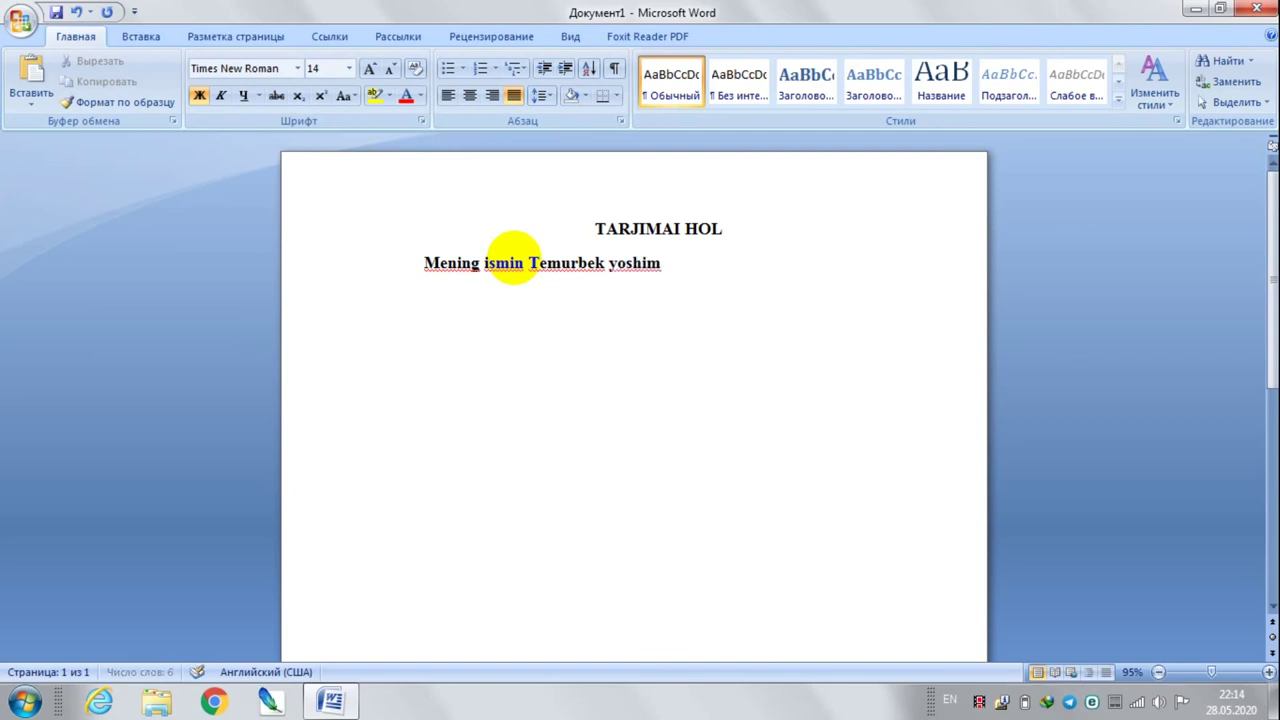
type("23 d")
type("A")
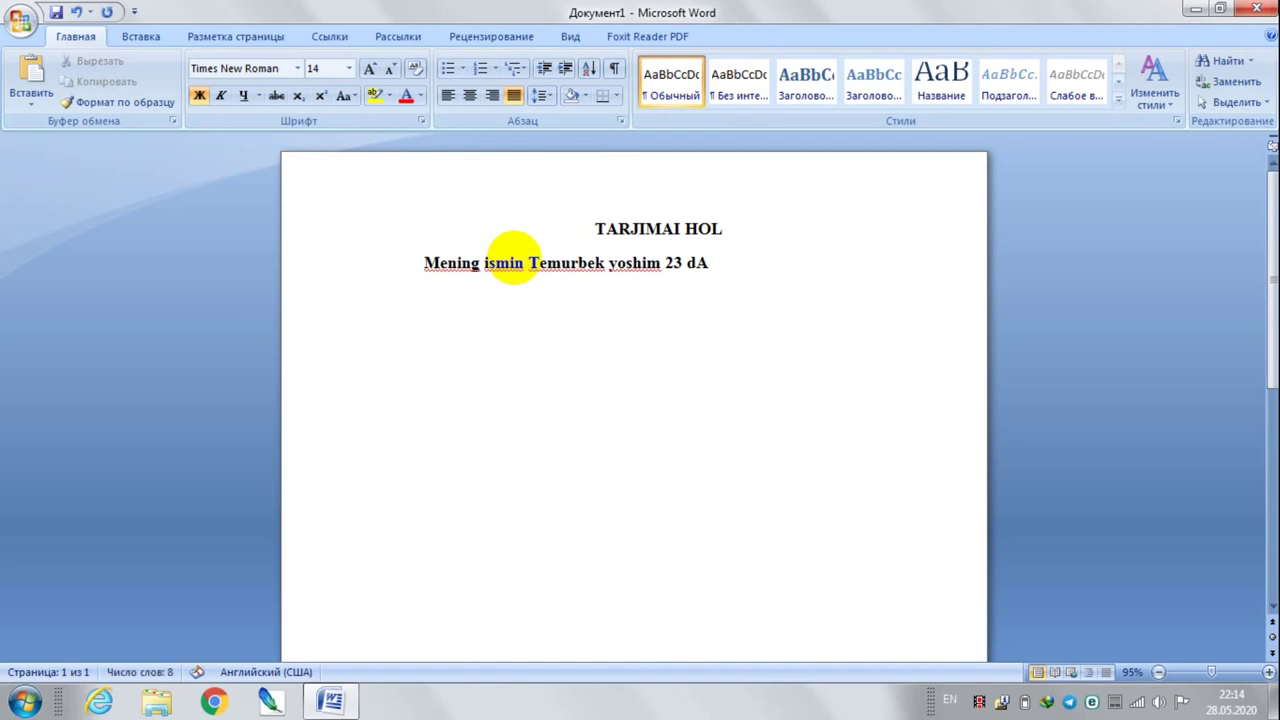
key("BackSpace")
type("a")
key("BackSpace")
type(".")
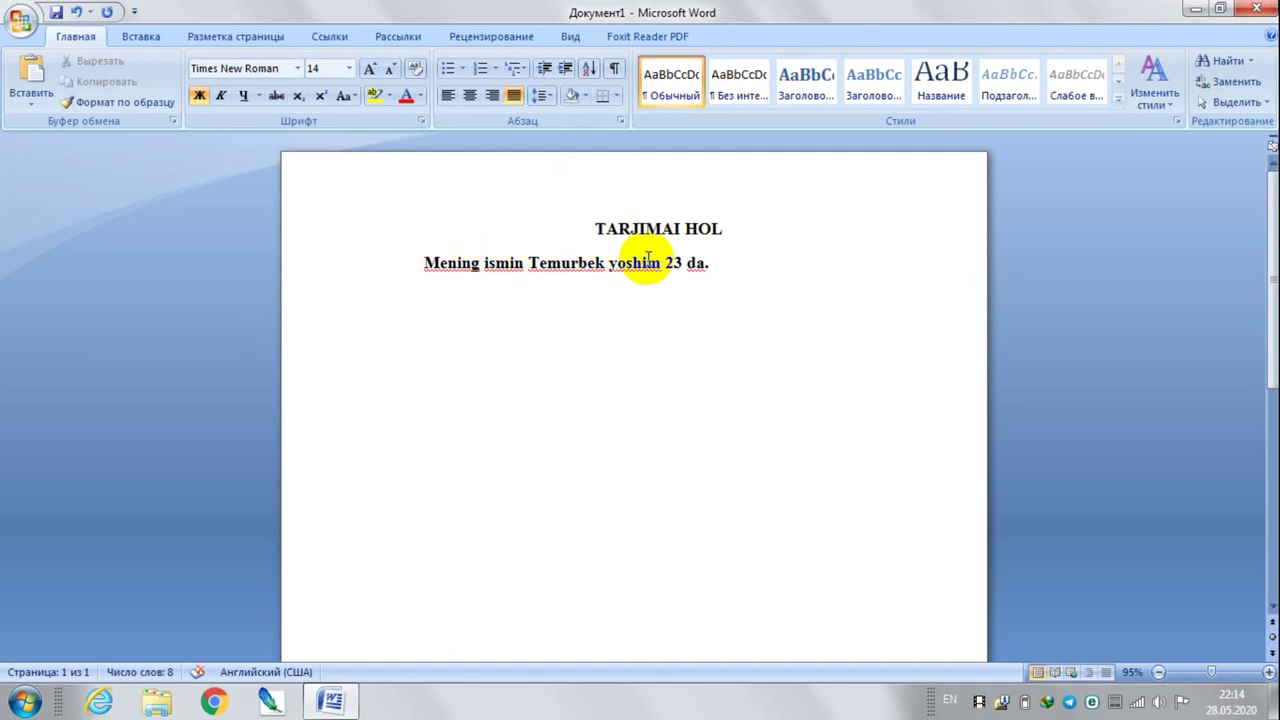
key("Return")
key("BackSpace")
key("BackSpace")
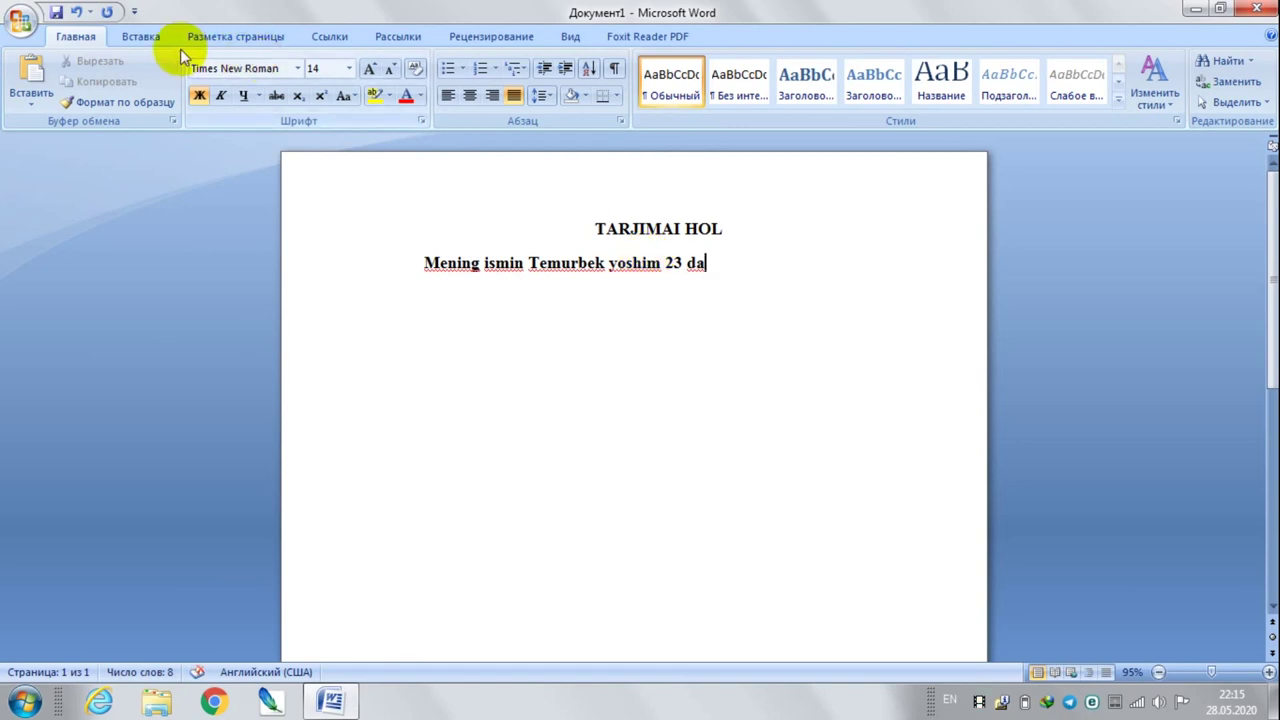
left_click(152, 38)
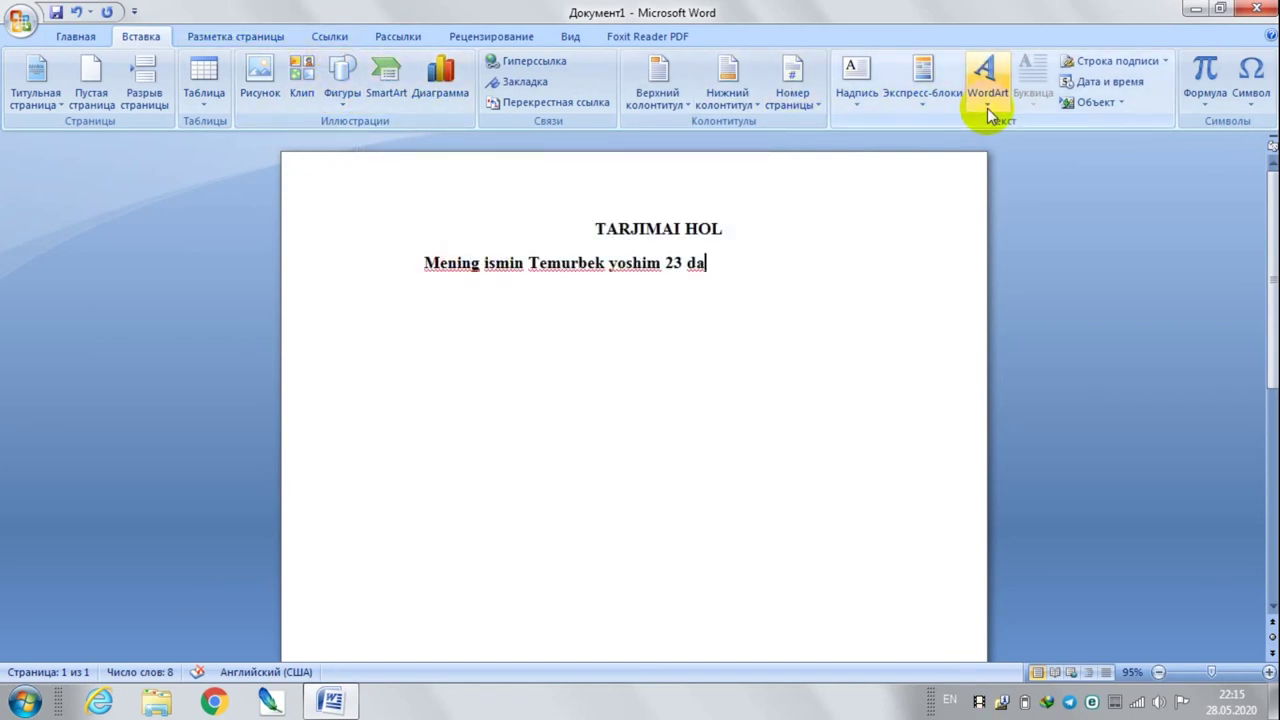
scroll(830, 100, "up", 1, "ctrl")
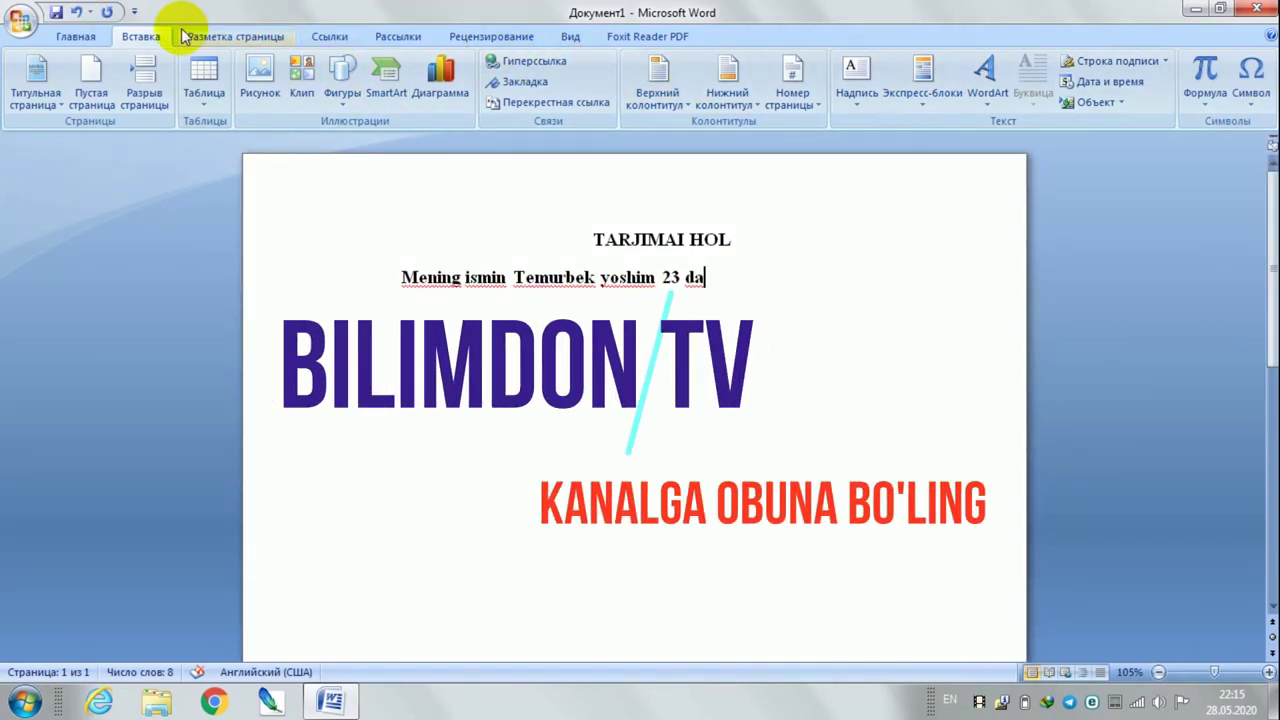
left_click(97, 38)
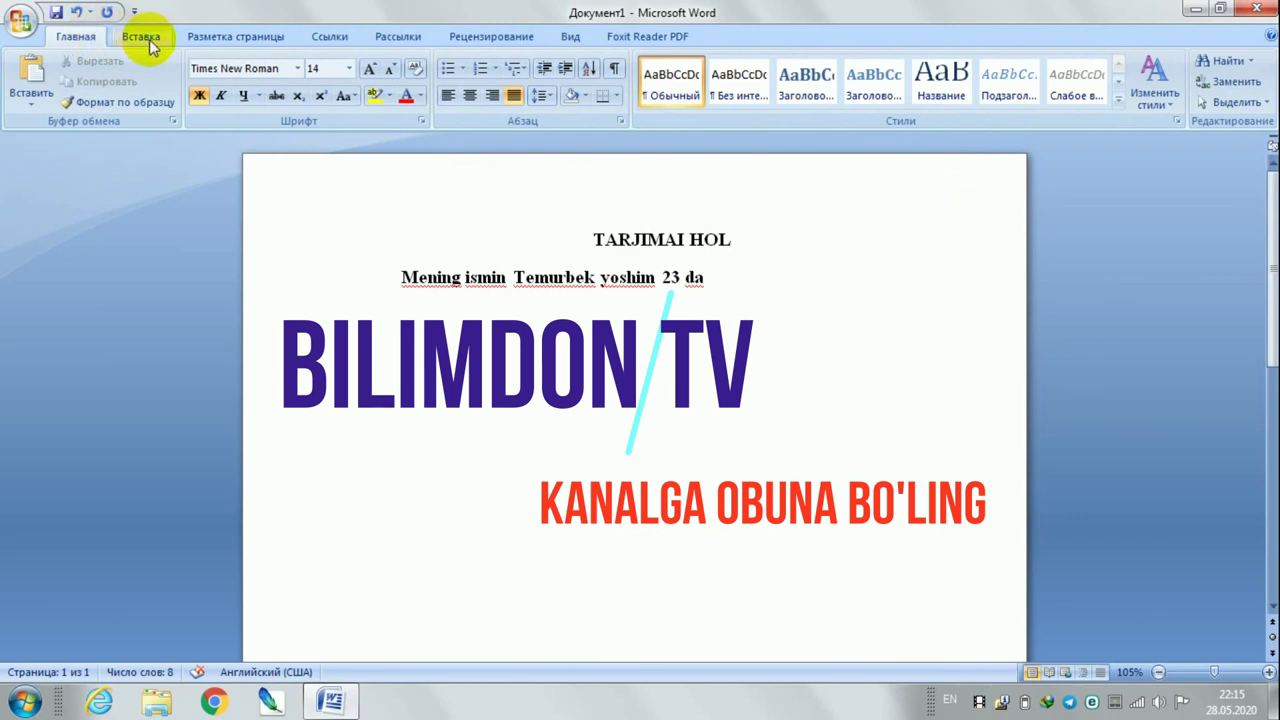